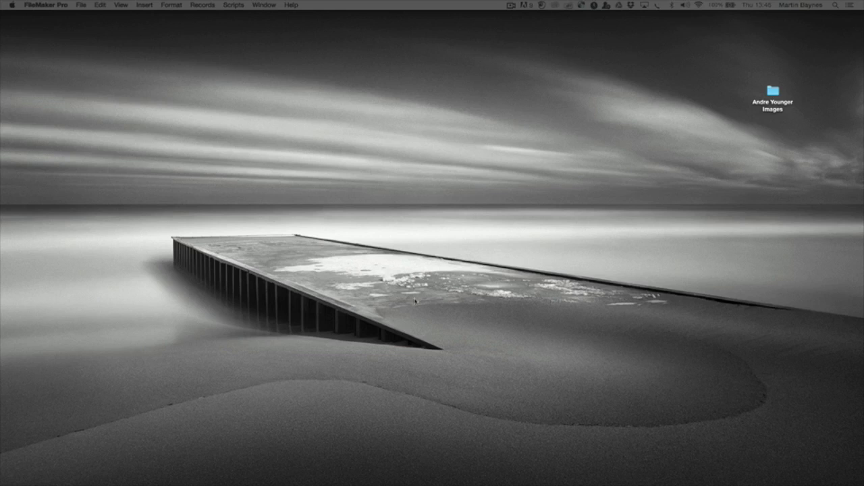
# - Launch GraphiSoftware 5.8.0 from the Dock to reach its start window
pyautogui.moveTo(443, 484)
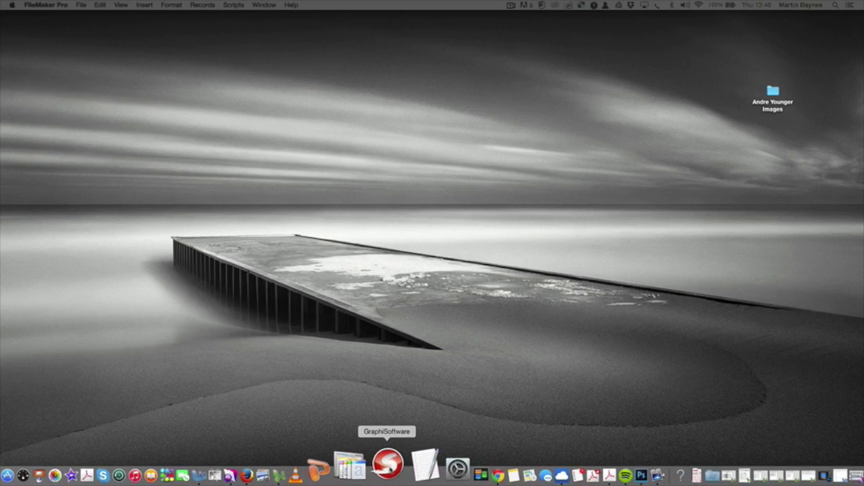
pyautogui.click(388, 465)
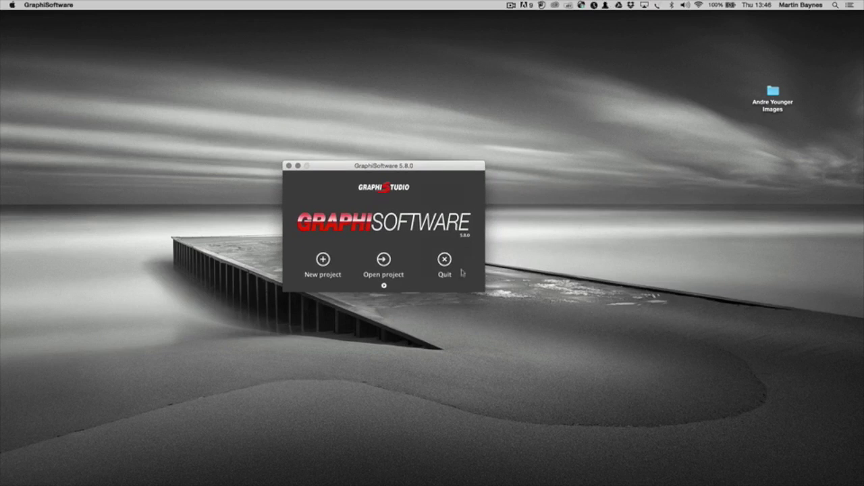
# - Create a new project named with the couple's names and 2015, saved on the Desktop
pyautogui.click(384, 286)
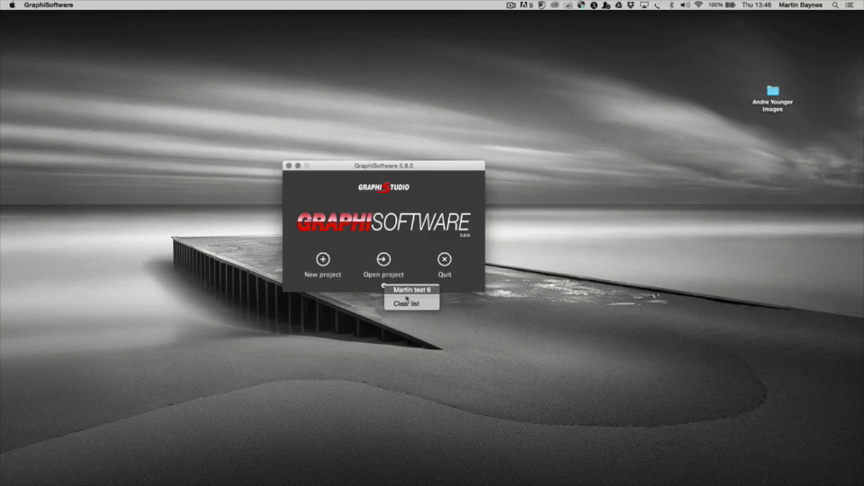
pyautogui.click(346, 260)
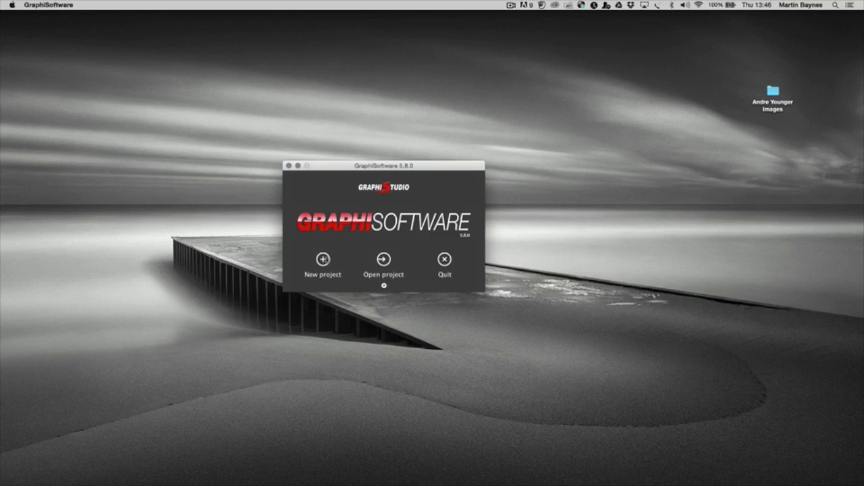
pyautogui.click(323, 259)
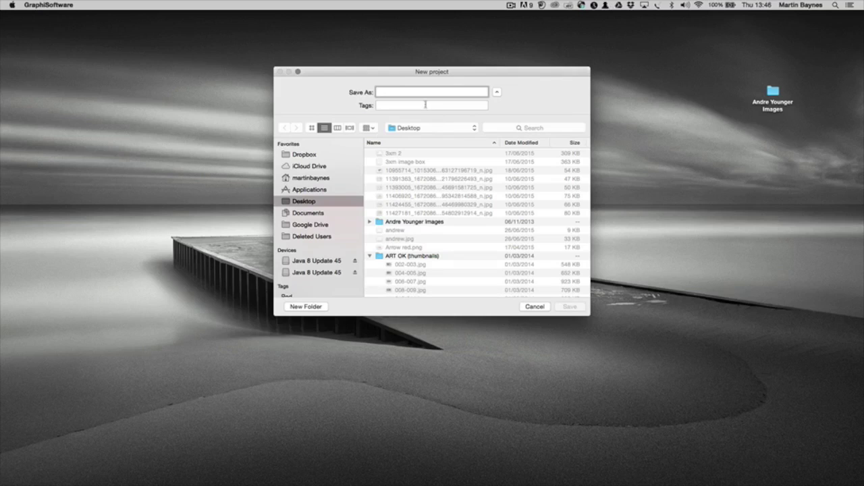
pyautogui.write('Martin')
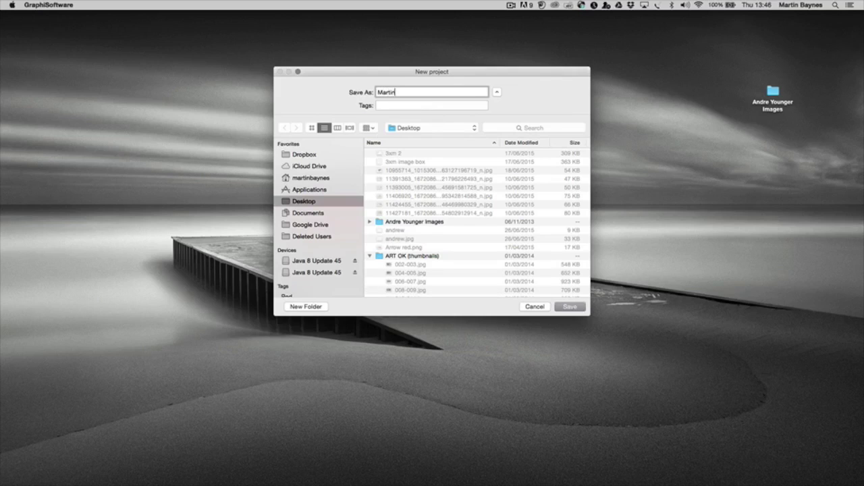
pyautogui.write(' & Fran 2015')
pyautogui.click(571, 306)
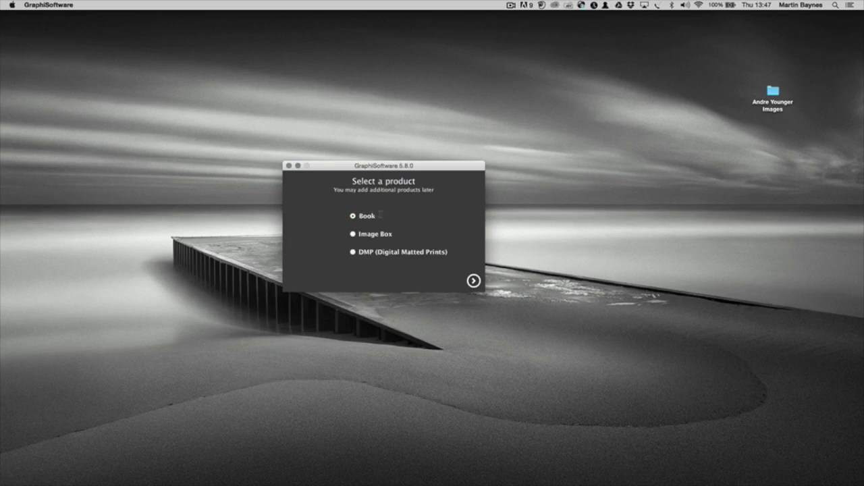
# - Choose a vertical-format Book with 2 pages and open its blank two-page spread
pyautogui.press('Return')
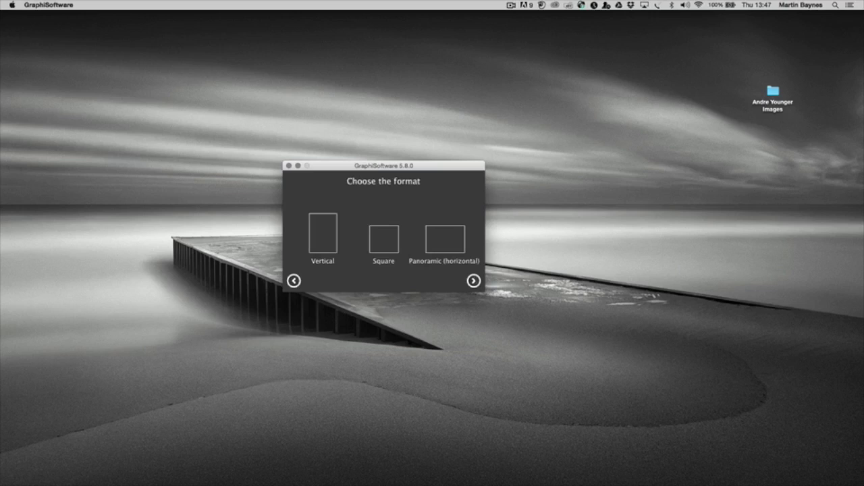
pyautogui.click(324, 238)
pyautogui.click(476, 282)
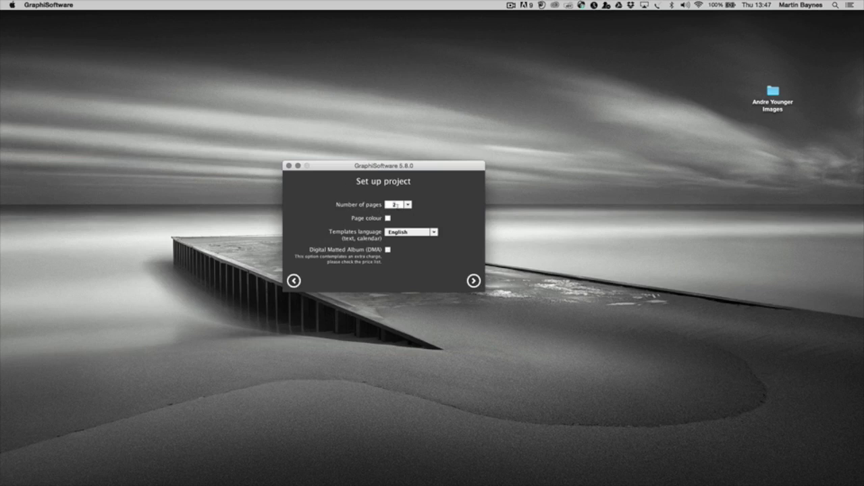
pyautogui.click(409, 205)
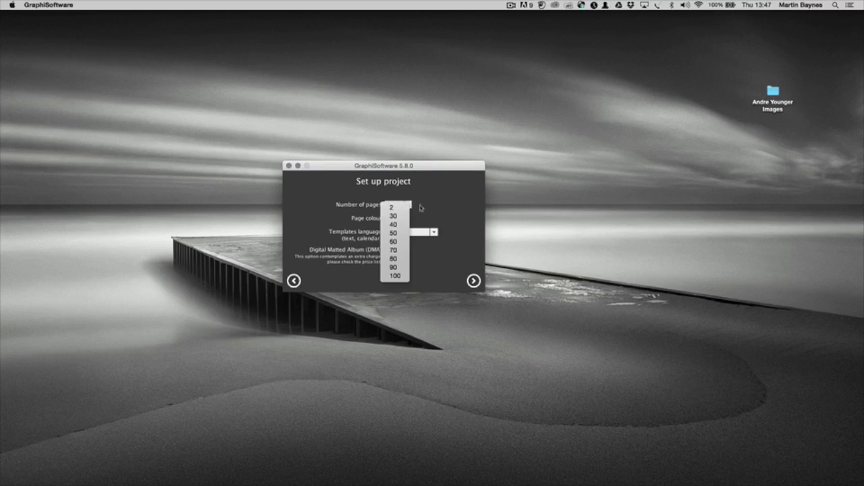
pyautogui.click(437, 216)
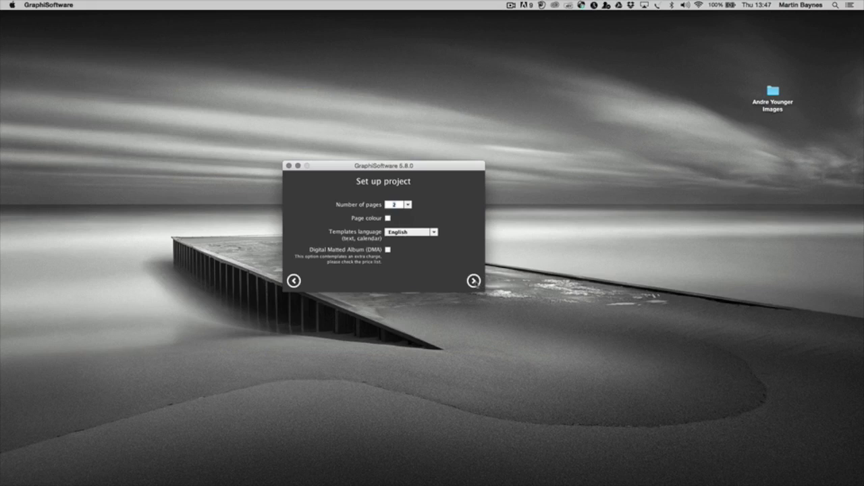
pyautogui.click(474, 281)
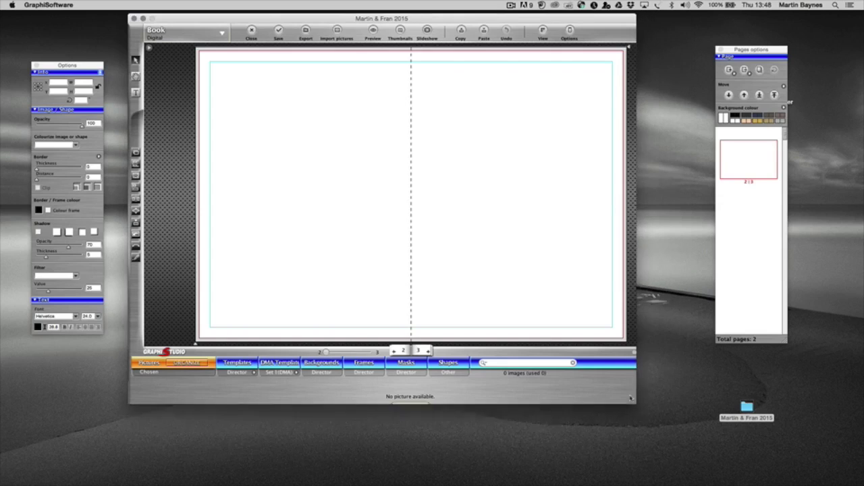
# - Drag the bottom-right corner to enlarge the Digital Book project window
pyautogui.moveTo(683, 456); pyautogui.dragTo(689, 426)
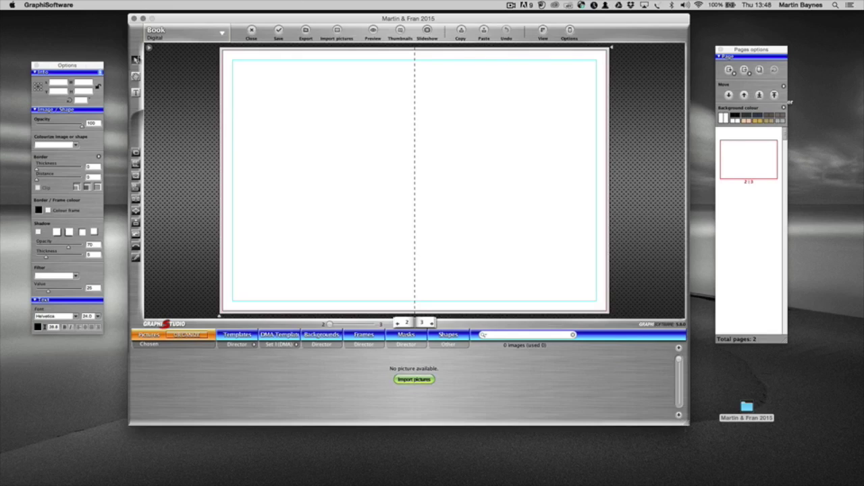
# - Move the Pages options palette to the right screen edge, leaving layout options unchanged
pyautogui.click(572, 31)
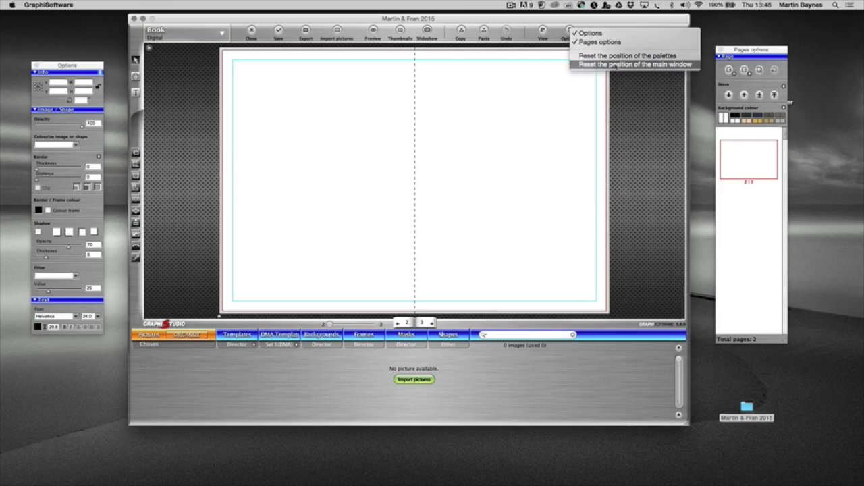
pyautogui.click(651, 231)
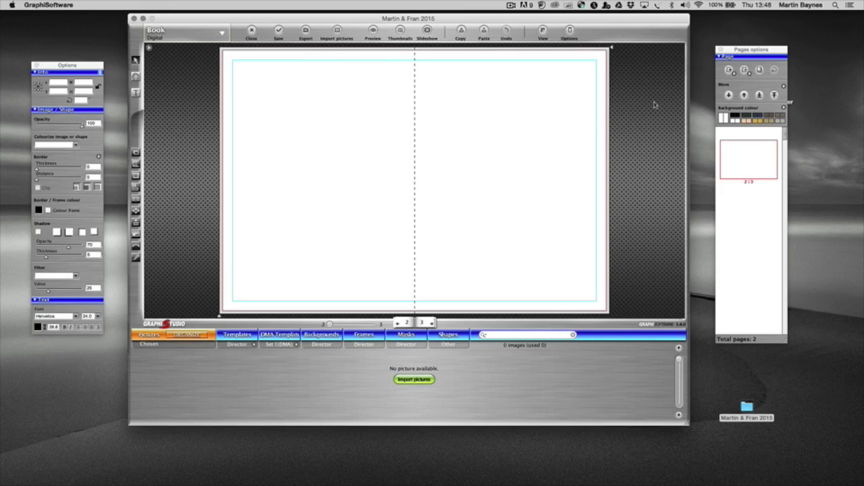
pyautogui.moveTo(741, 50); pyautogui.dragTo(814, 48)
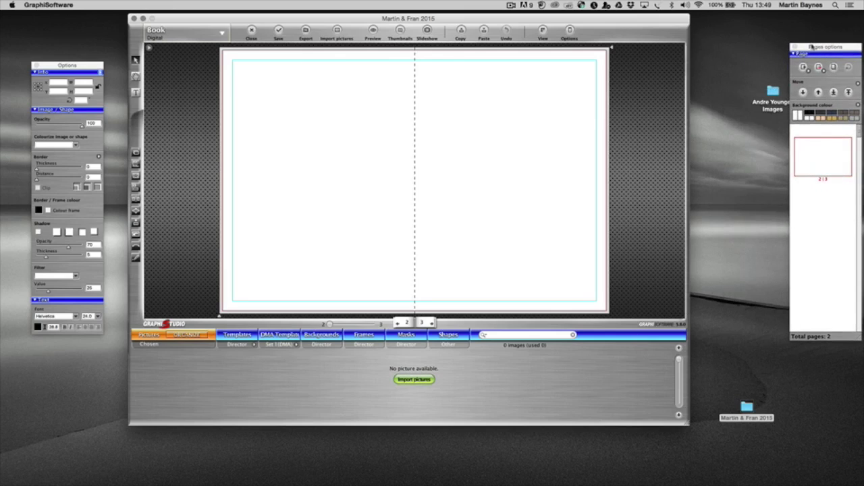
# - Shift the desktop photo folder closer to the workspace and return to GraphiSoftware
pyautogui.click(777, 94)
pyautogui.moveTo(775, 93); pyautogui.dragTo(734, 94)
pyautogui.click(664, 105)
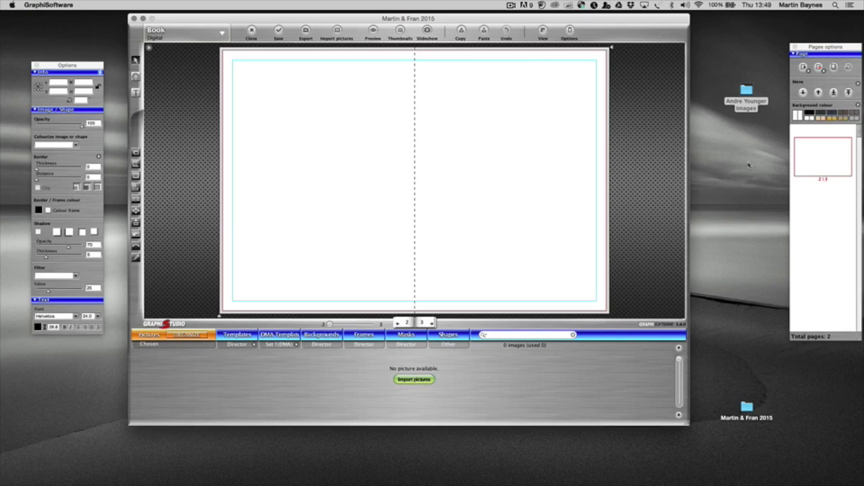
# - Open the source images folder from the desktop, then close its window
pyautogui.click(753, 96)
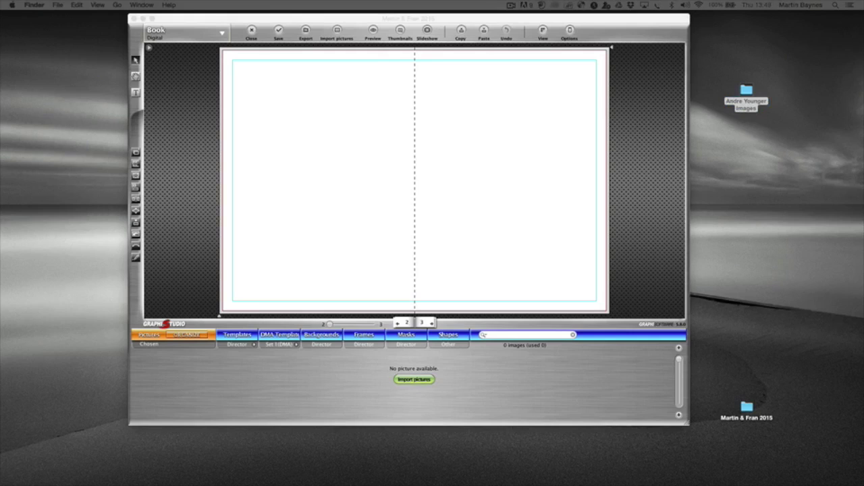
pyautogui.press('super+o')
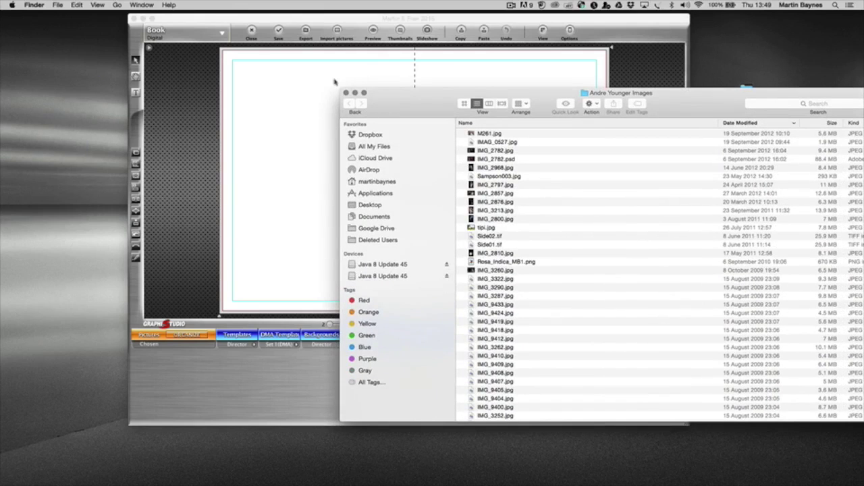
pyautogui.click(345, 93)
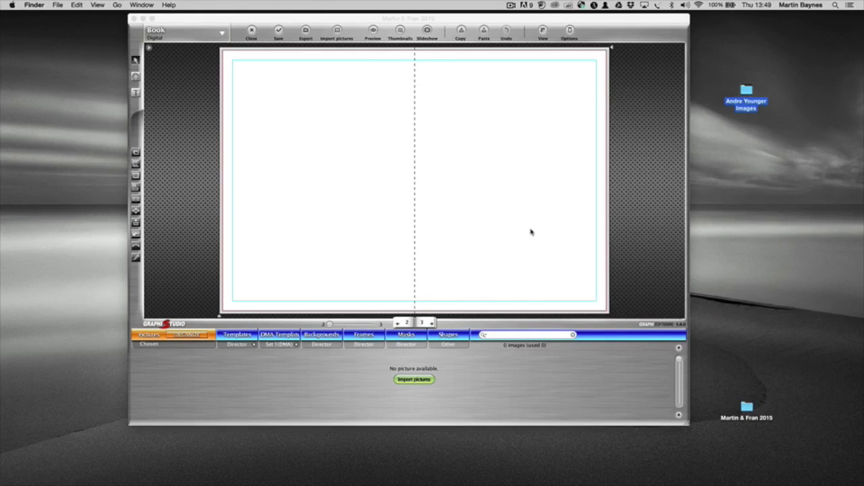
# - Bring up the direct Import picture chooser showing the source images folder
pyautogui.click(337, 32)
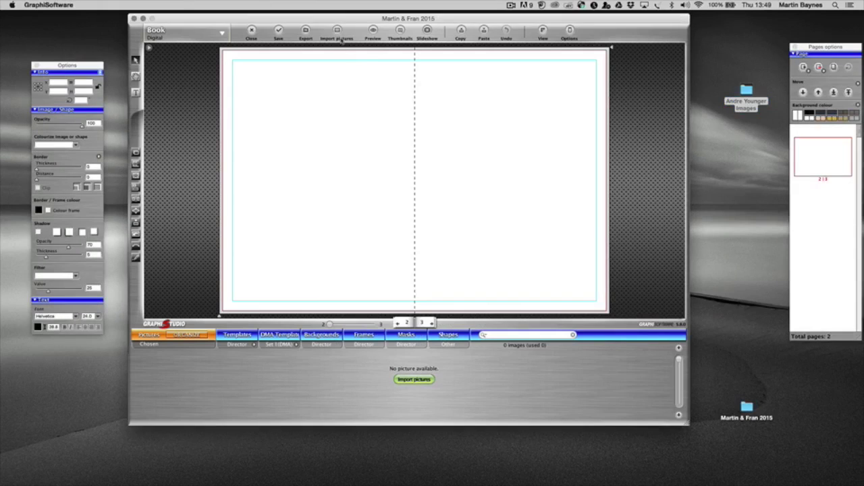
pyautogui.click(337, 32)
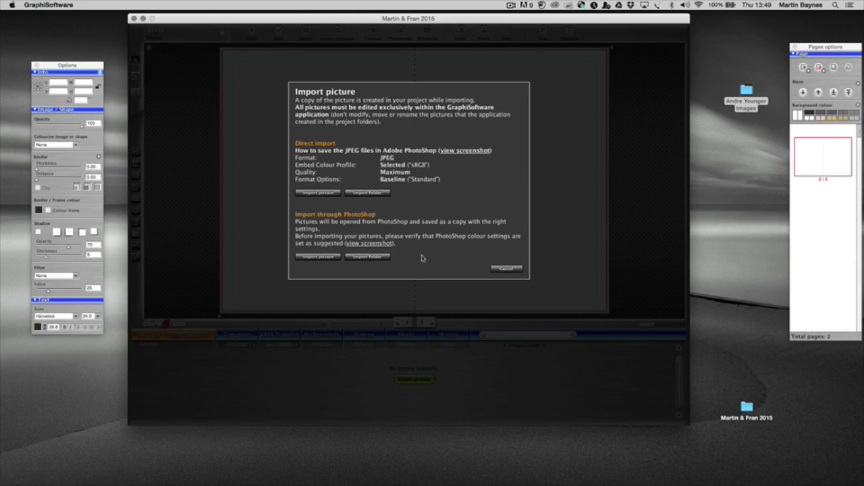
pyautogui.click(318, 193)
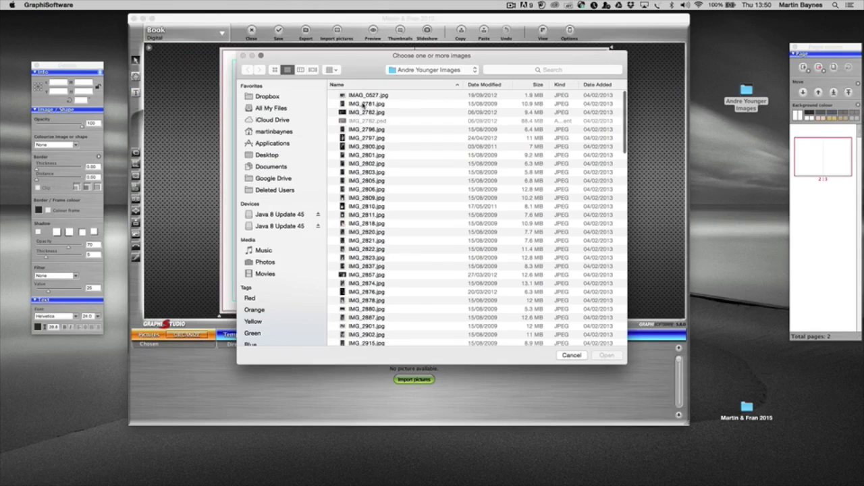
# - Import the seven photos IMG_2782.jpg through IMG_2803.jpg into the book
pyautogui.click(362, 105)
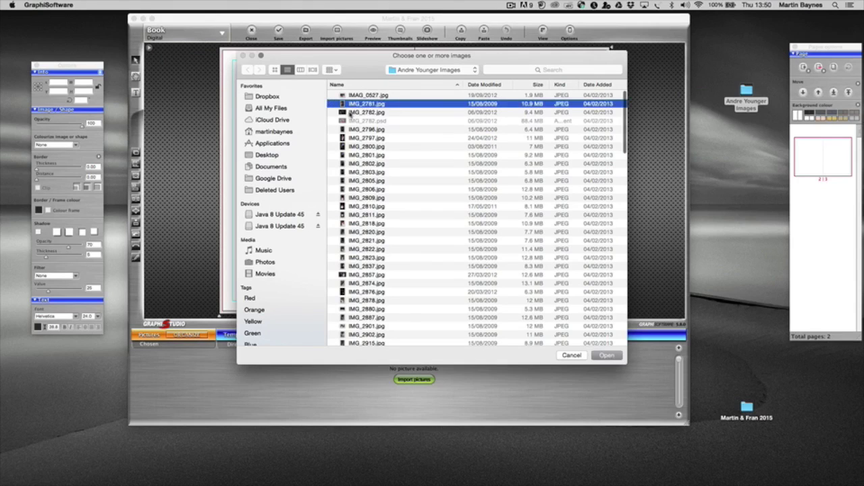
pyautogui.click(349, 112)
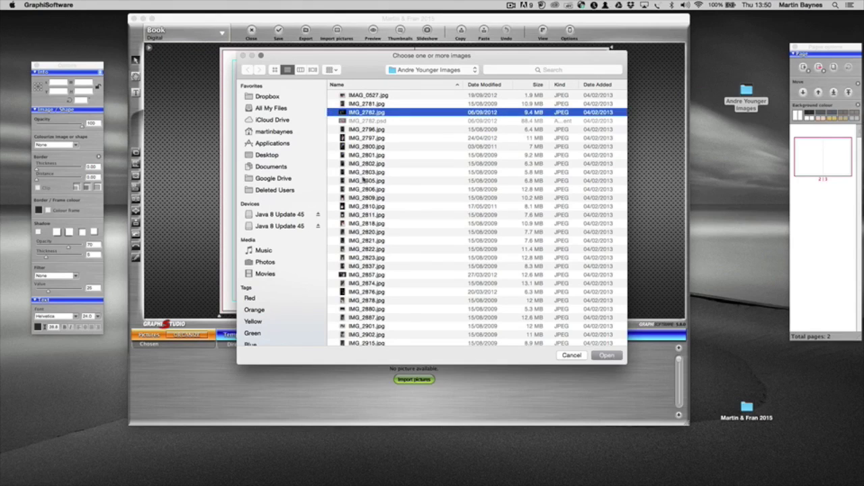
pyautogui.keyDown('shift'); pyautogui.click(362, 174); pyautogui.keyUp('shift')
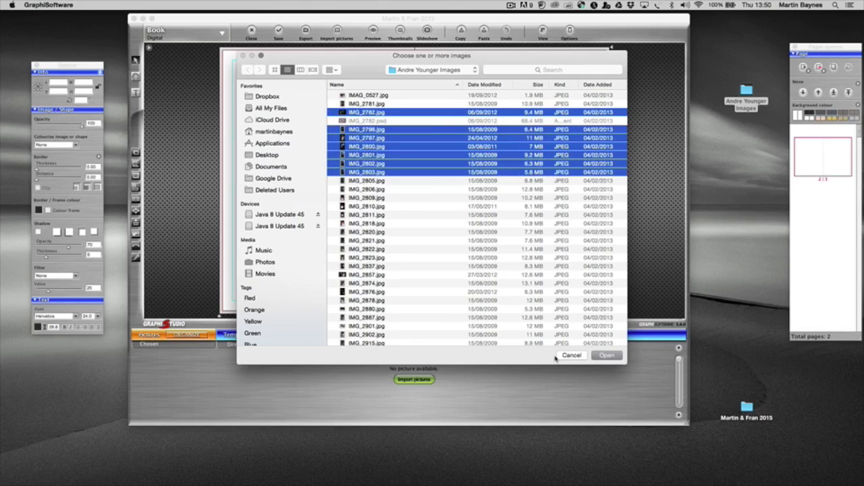
pyautogui.click(606, 356)
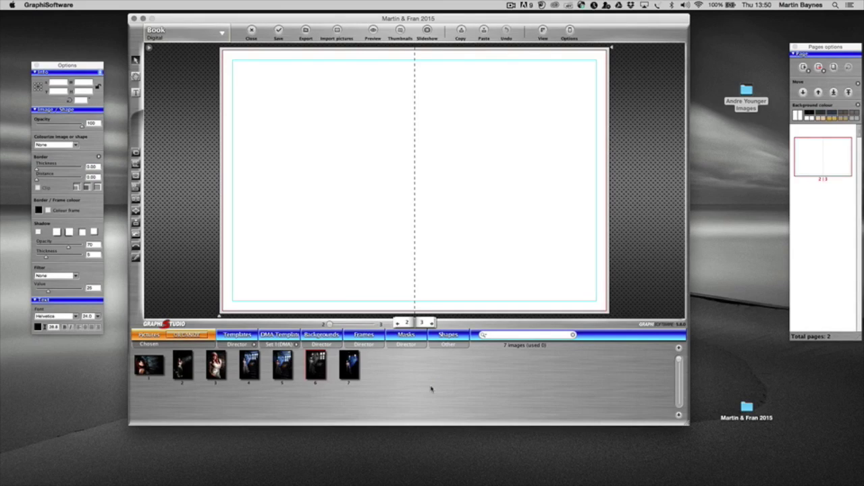
# - Open the Organize your pictures window listing all 7 images
pyautogui.moveTo(353, 373)
pyautogui.moveTo(252, 365)
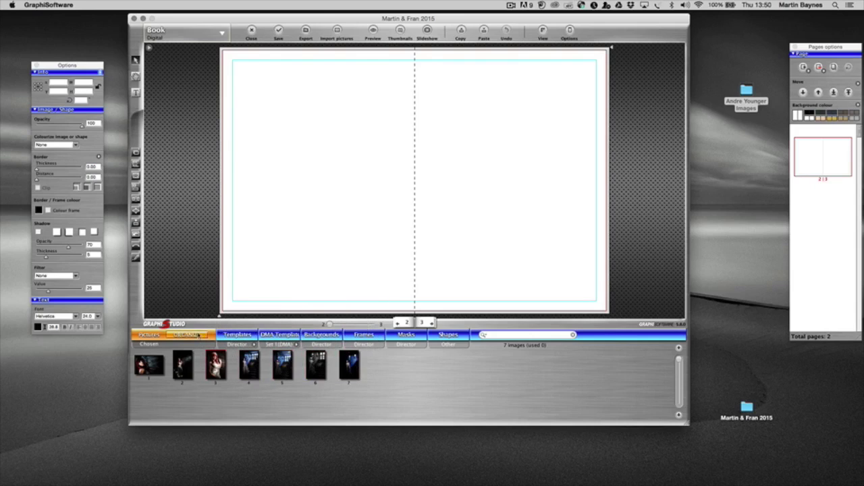
pyautogui.click(194, 336)
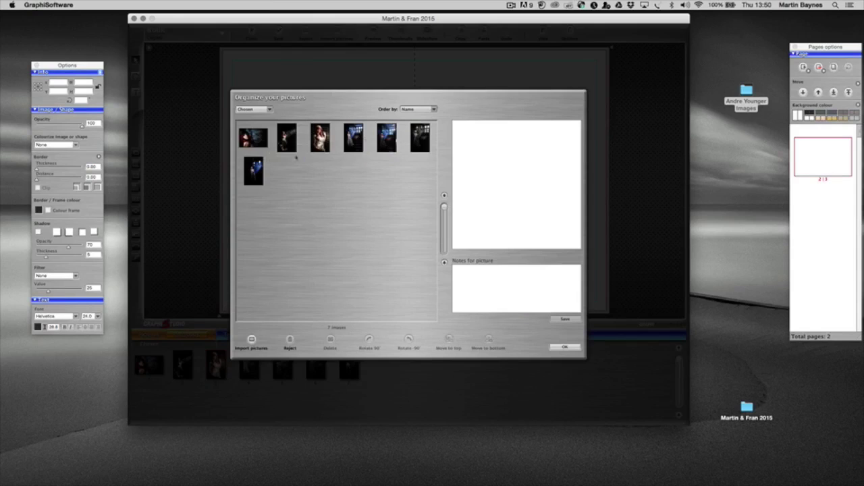
# - Preview IMG_2800.jpg, keep ordering by Name and the filter unchanged, then close the organiser
pyautogui.click(353, 136)
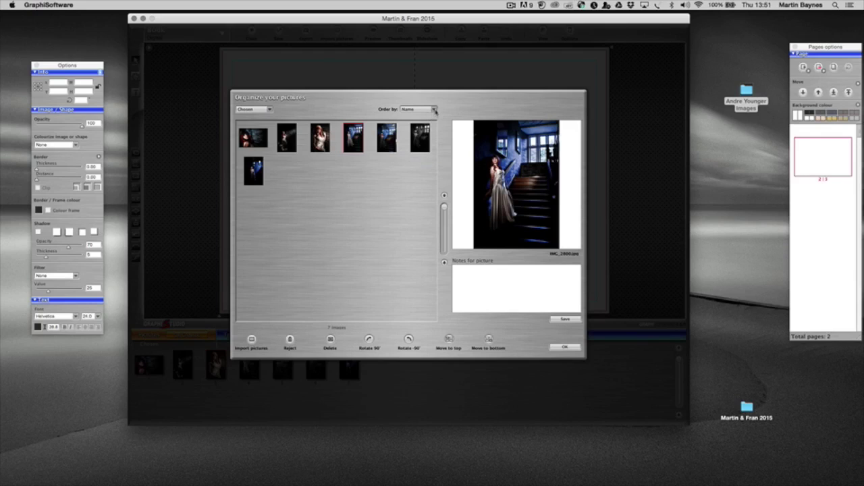
pyautogui.click(434, 110)
pyautogui.click(449, 102)
pyautogui.click(271, 109)
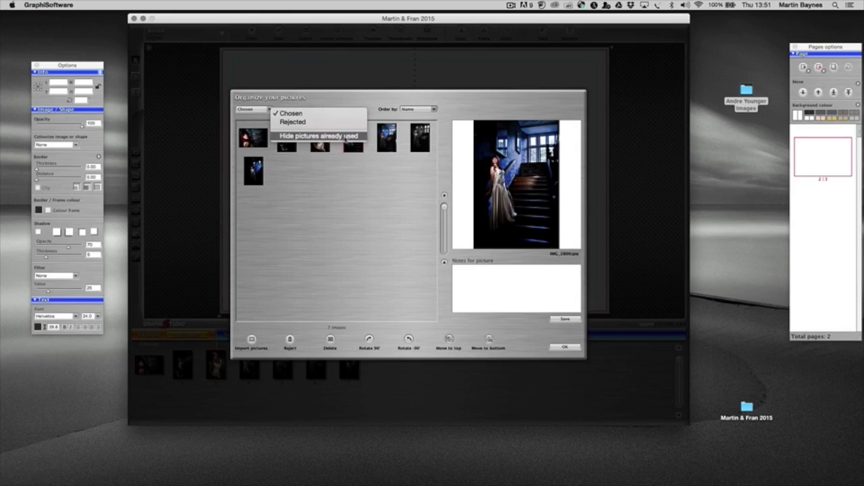
pyautogui.click(343, 103)
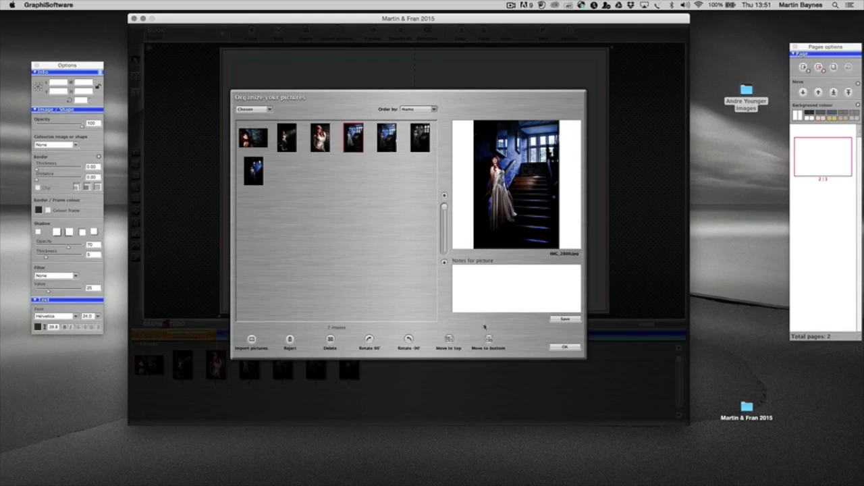
pyautogui.click(565, 346)
# - Place photo 7 (IMG_2803.jpg) on the left page and move the Pages panel nearer the editor
pyautogui.moveTo(355, 365); pyautogui.dragTo(322, 196)
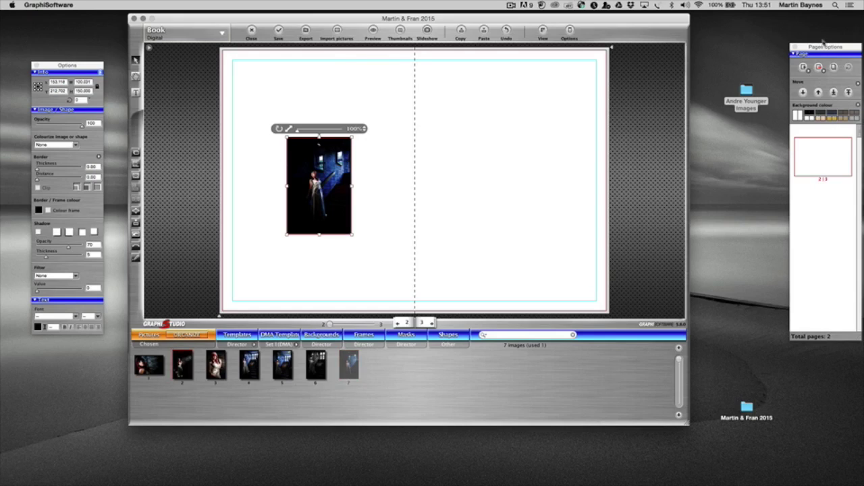
pyautogui.moveTo(830, 47); pyautogui.dragTo(754, 55)
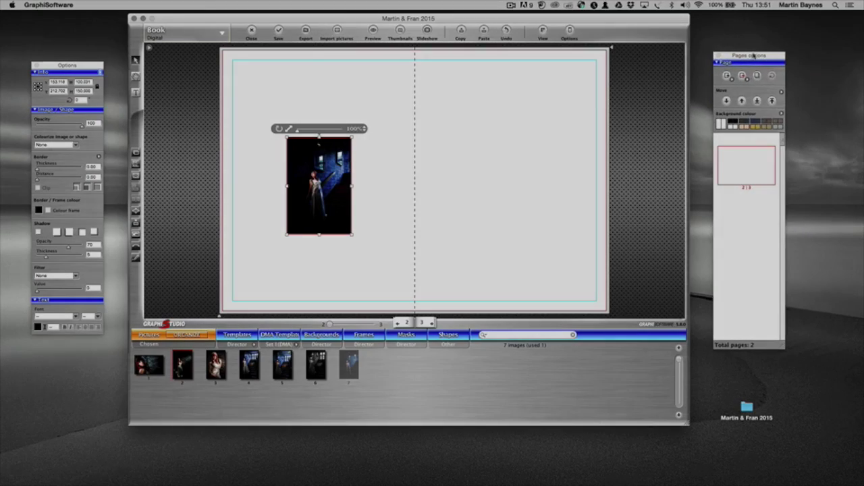